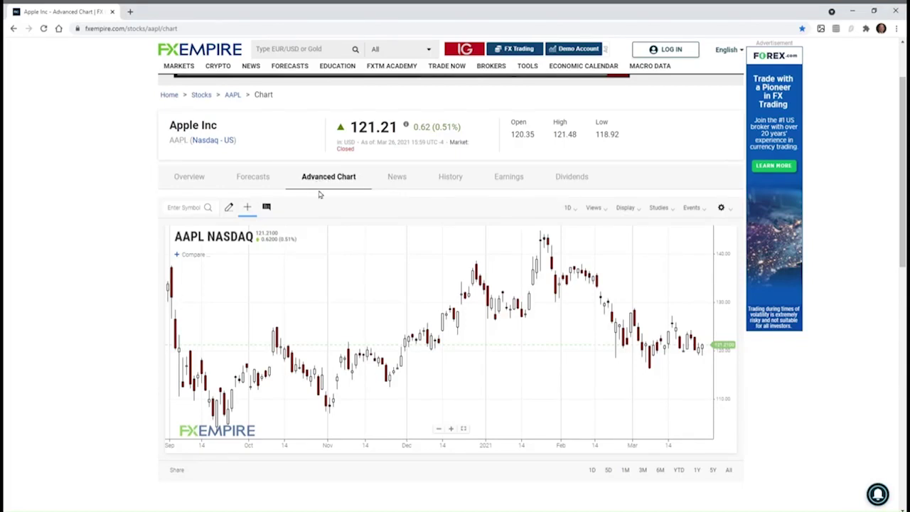
Step: Search the chart studies for Bollinger and add the Bollinger Bands study to the Apple chart
click(658, 208)
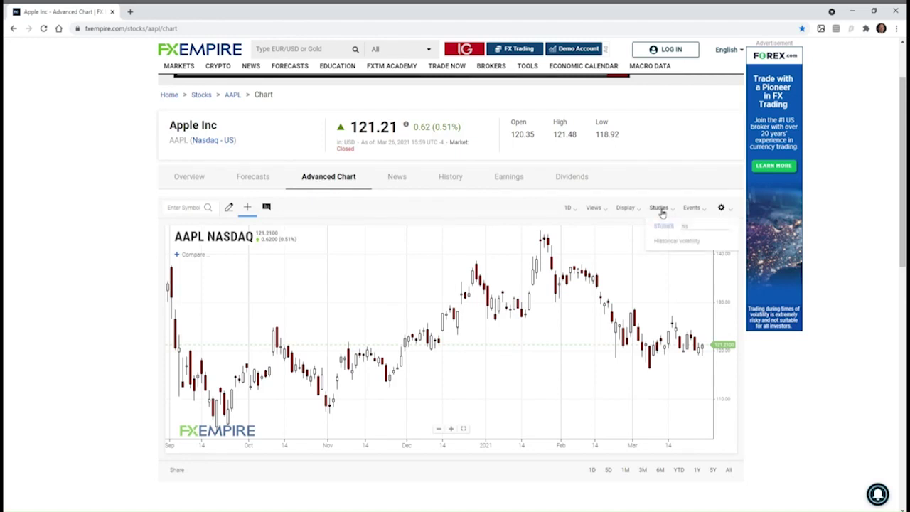
click(678, 227)
text(bolling)
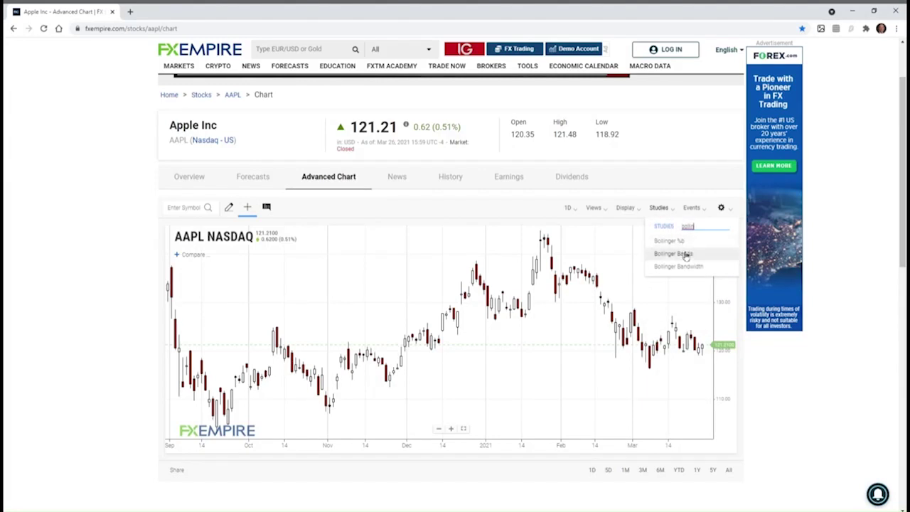
click(681, 254)
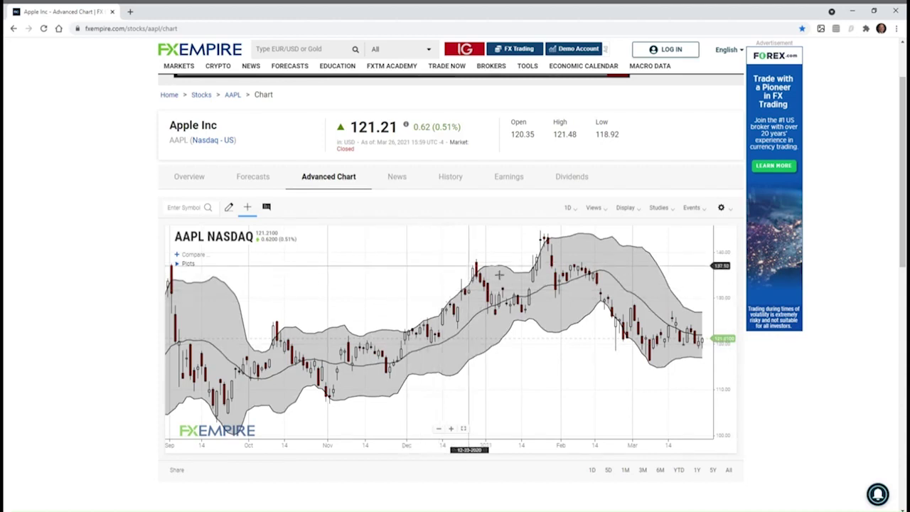
Step: Remove the Bollinger Bands study from the Apple chart and add the Donchian Channel study instead
click(666, 209)
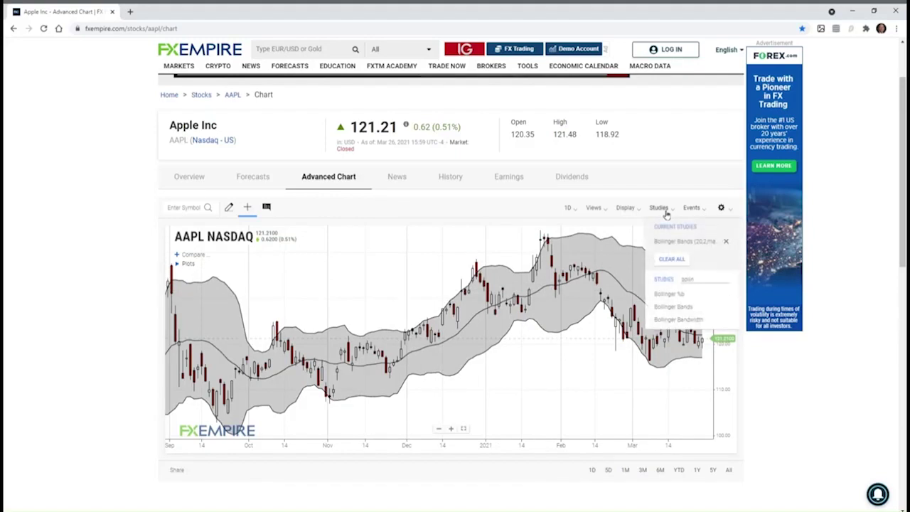
click(725, 242)
drag(694, 230, 659, 226)
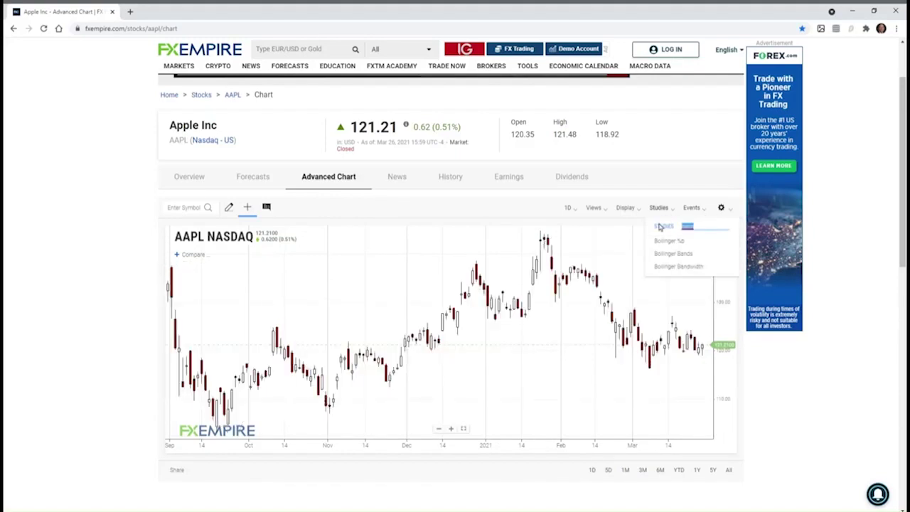
key(BackSpace)
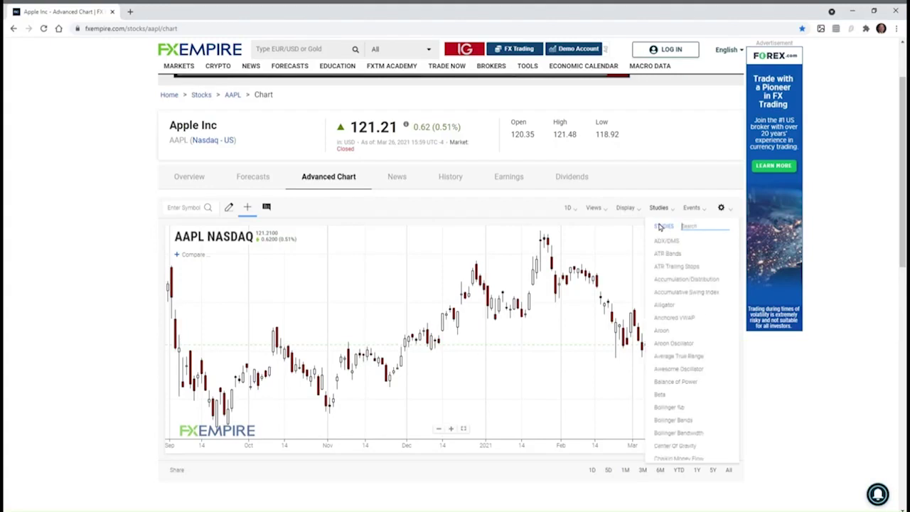
text(donch)
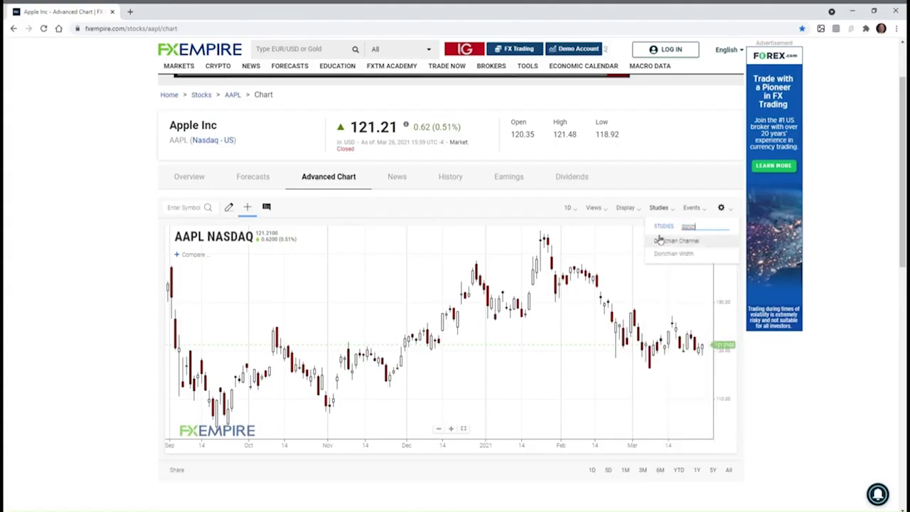
click(660, 240)
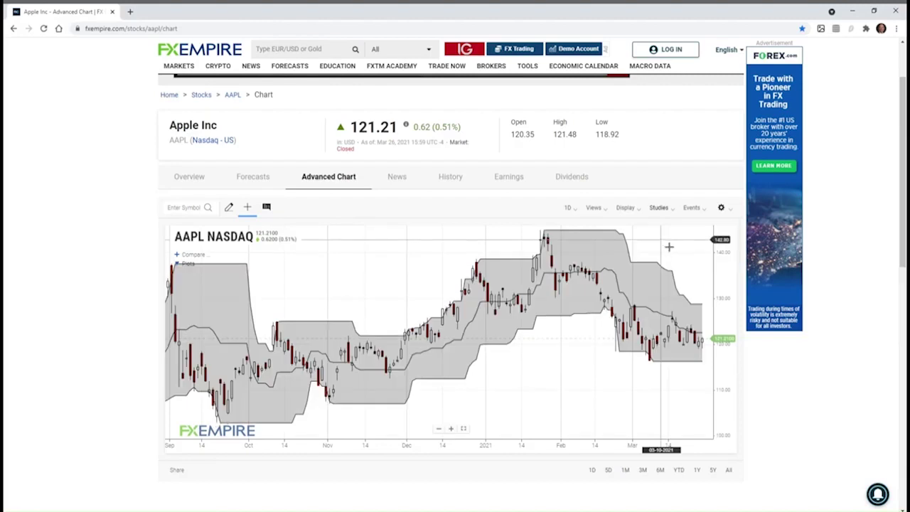
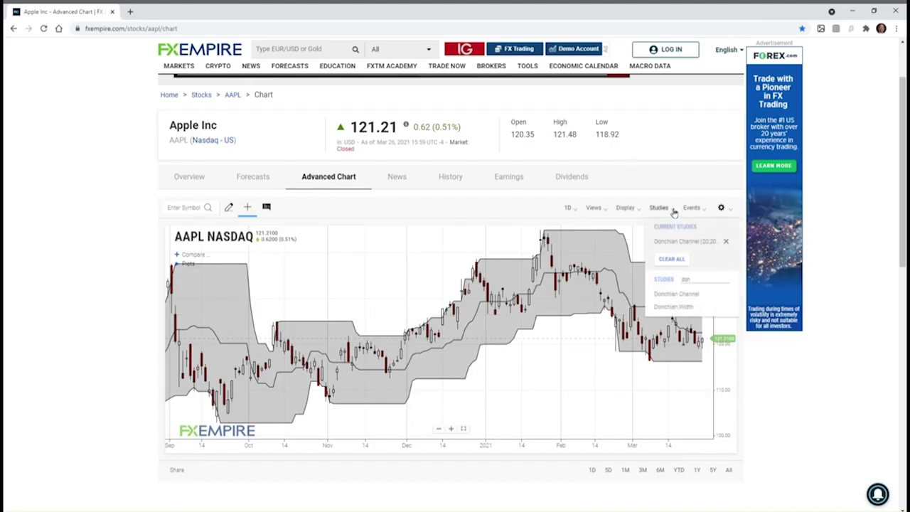
Step: Replace the Donchian Channel on the Apple chart with the Keltner Channel study
click(727, 241)
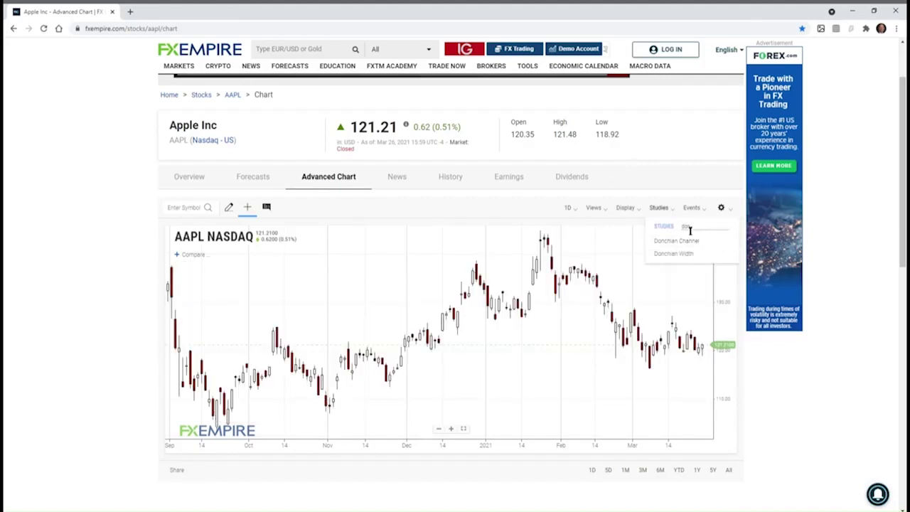
key(BackSpace)
key(BackSpace)
key(BackSpace)
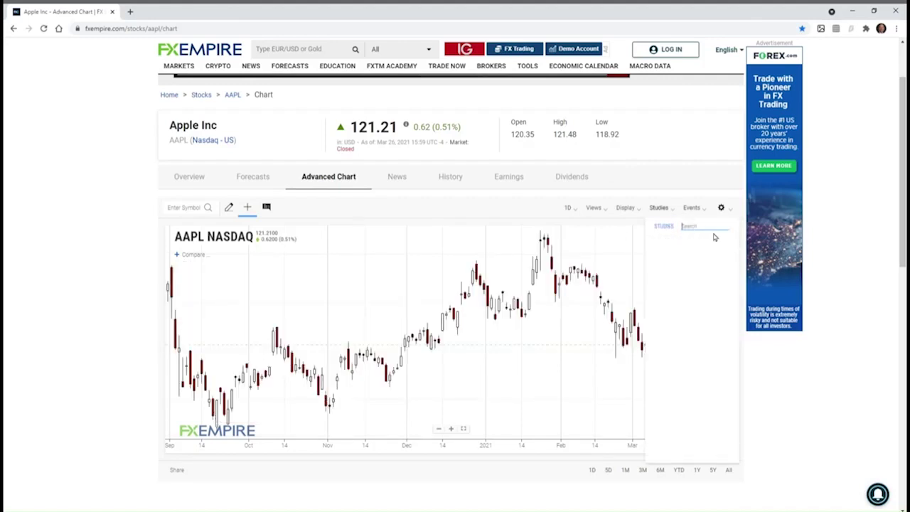
text(kel)
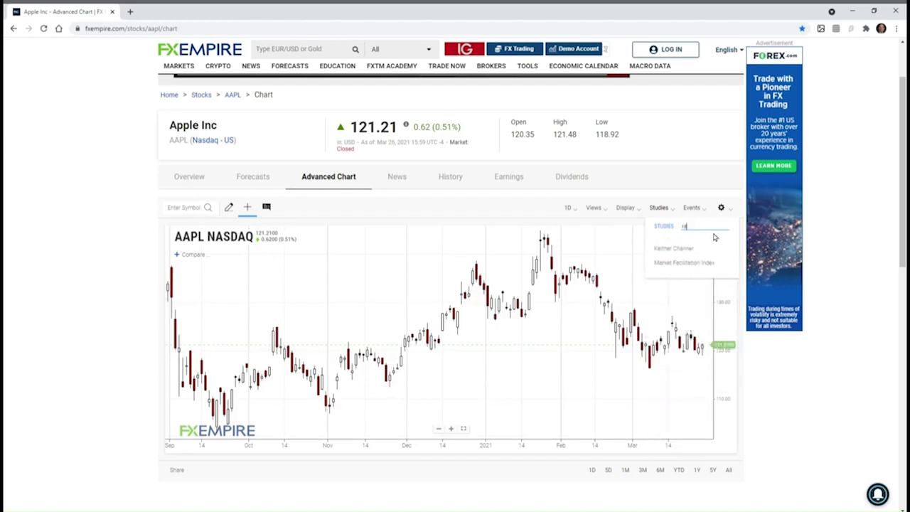
click(665, 241)
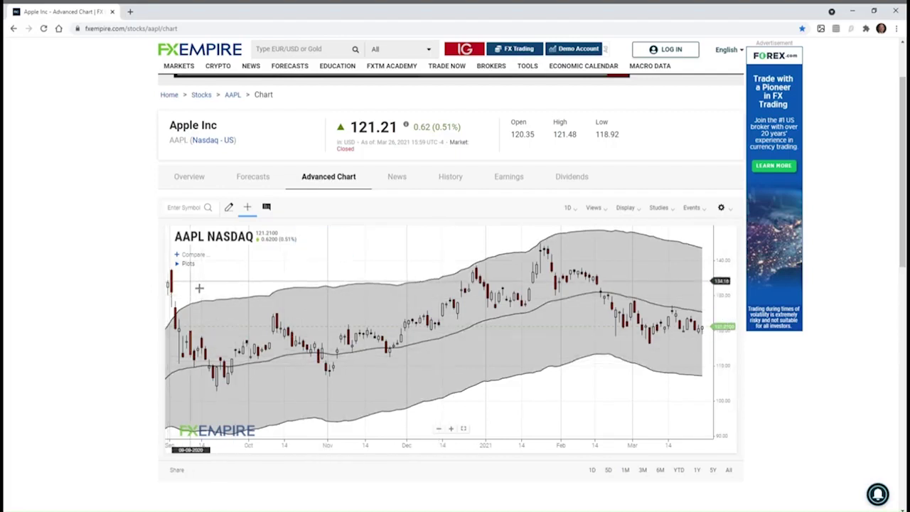
drag(204, 289, 217, 285)
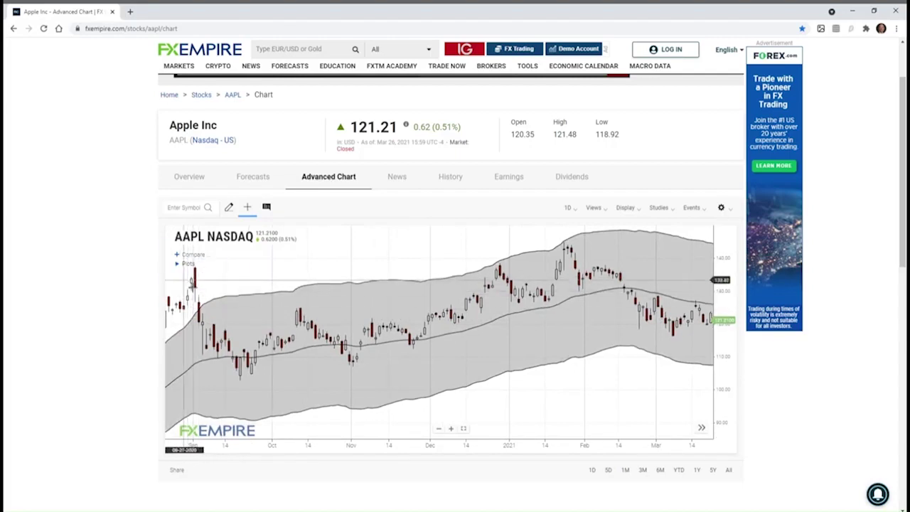
drag(199, 284, 358, 270)
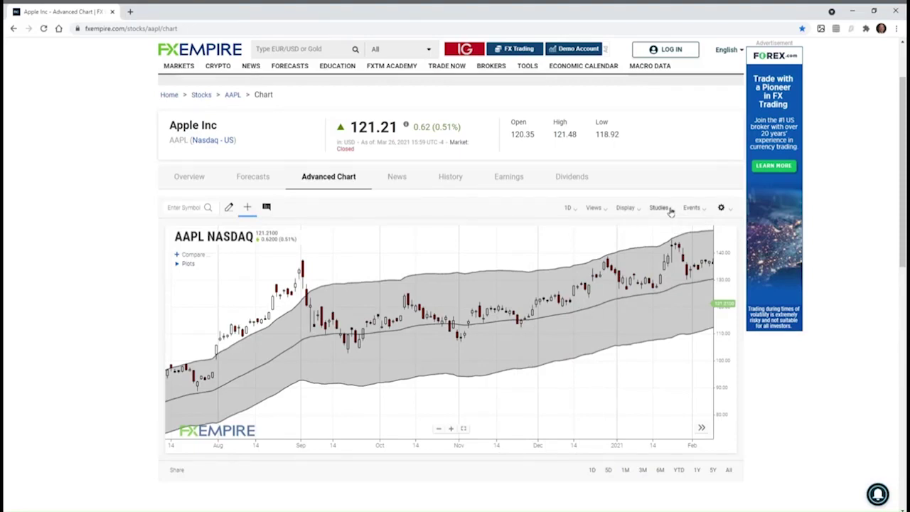
Step: Remove the Keltner Channel from the Apple chart and add the Ichimoku Clouds study in its place
click(670, 213)
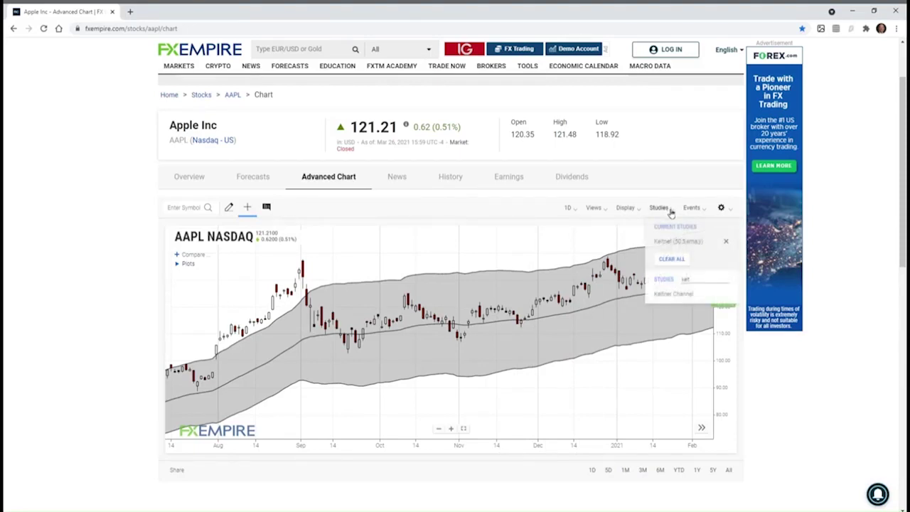
click(728, 243)
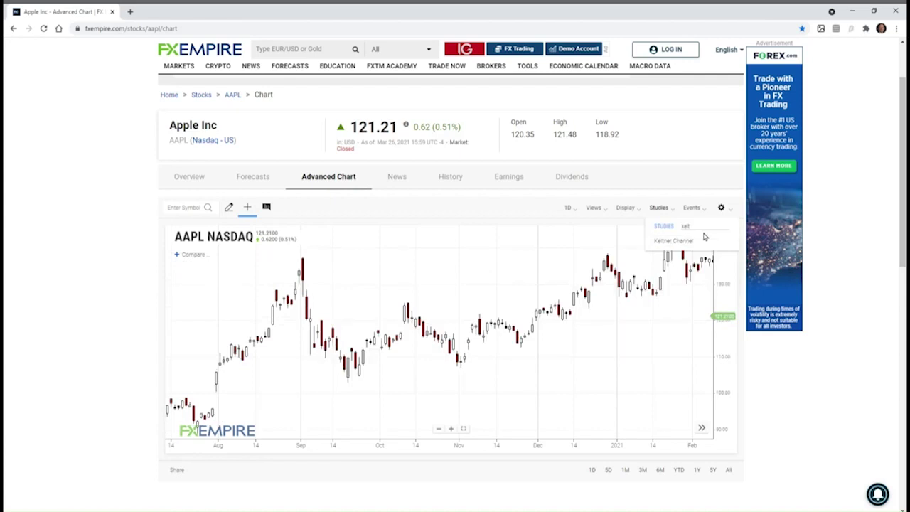
drag(706, 226, 668, 226)
key(BackSpace)
text(ich)
click(675, 240)
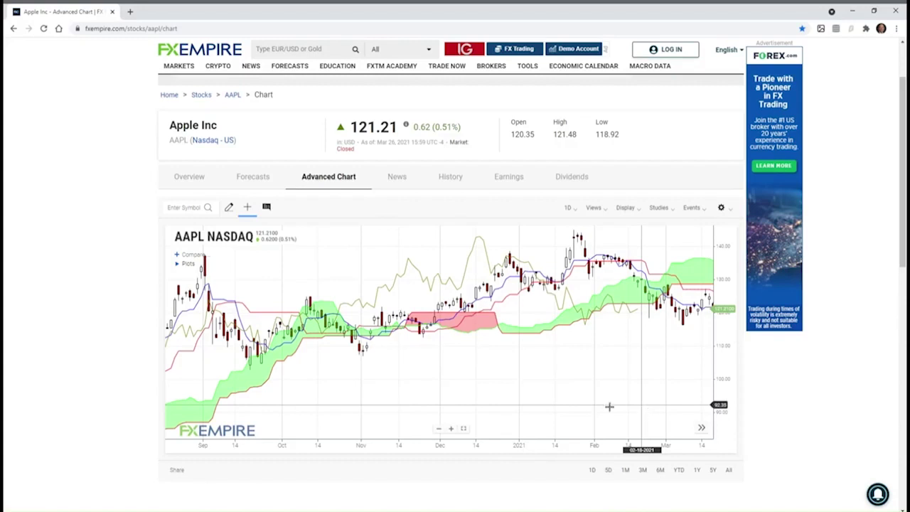
click(204, 271)
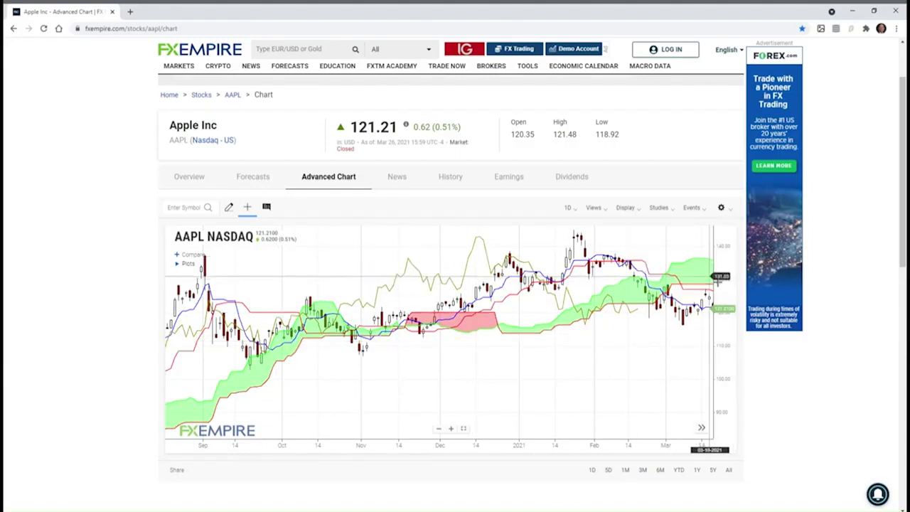
Step: Replace the Ichimoku Clouds with the Historical Volatility study and enlarge its pane beneath the price chart
click(659, 210)
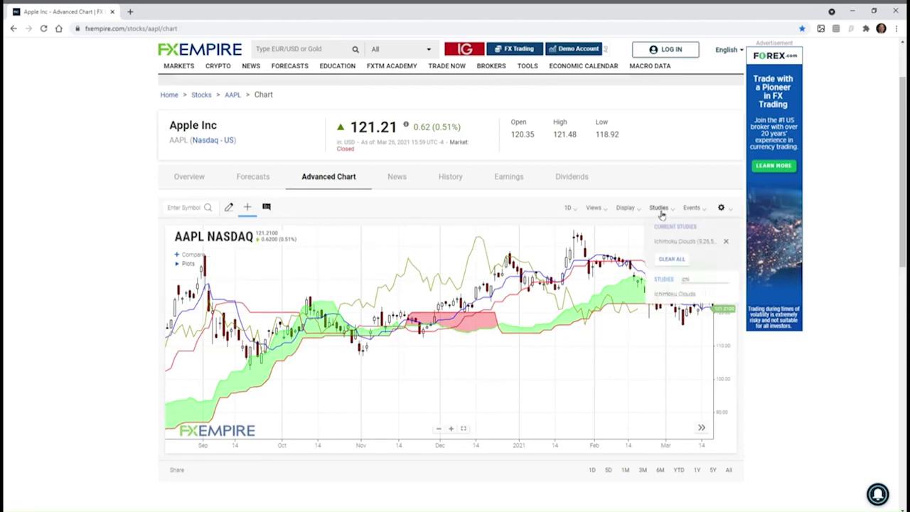
click(728, 244)
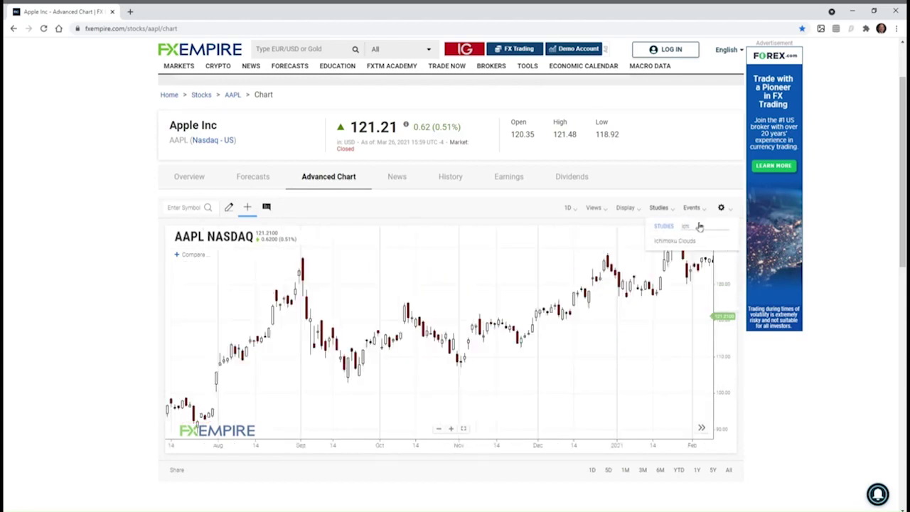
drag(694, 226, 672, 222)
key(BackSpace)
text(Pivot)
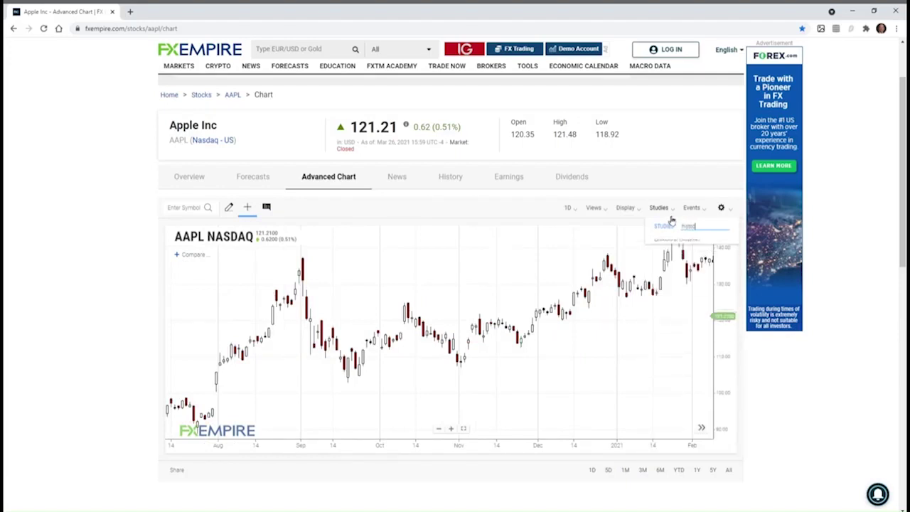
text( P)
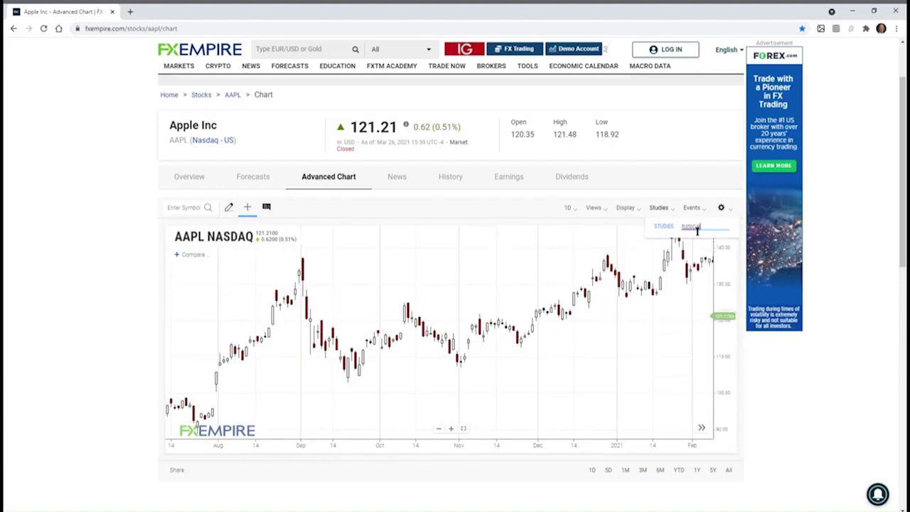
text(histo)
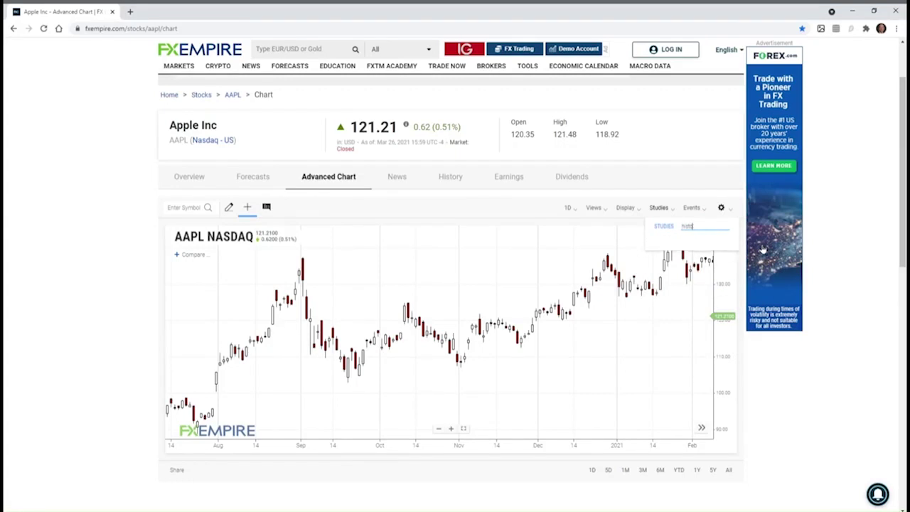
click(691, 242)
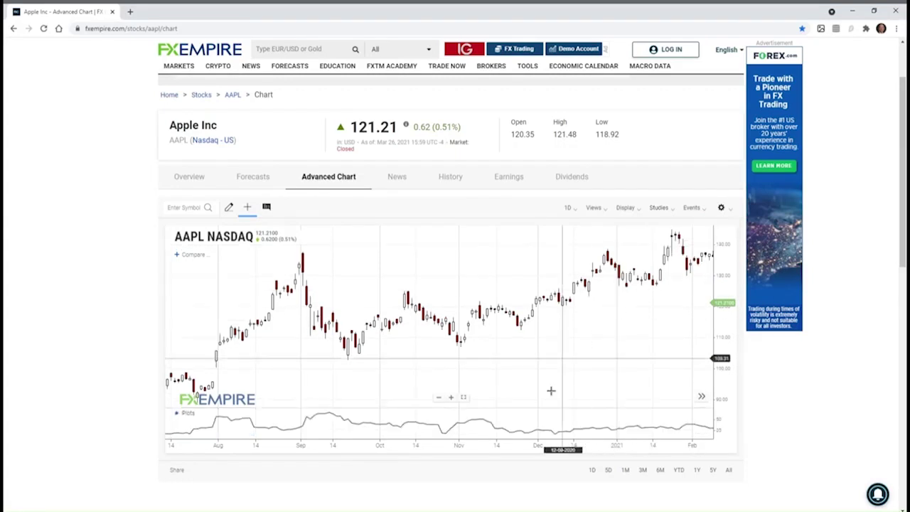
drag(437, 412, 432, 357)
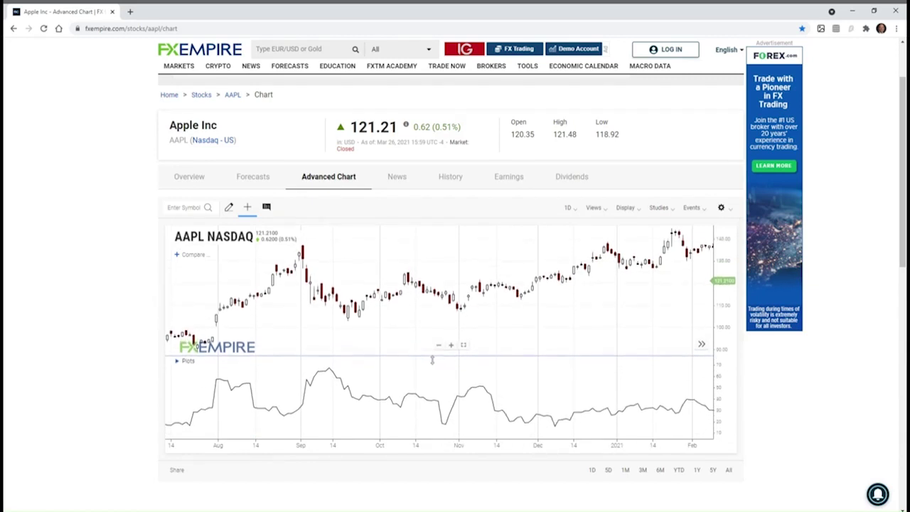